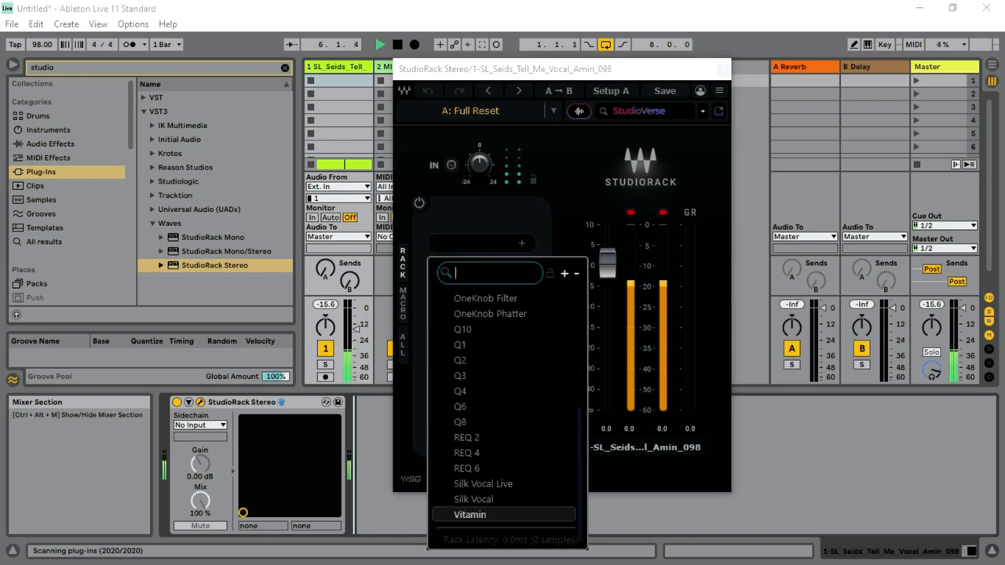
Load Silk Vocal from the EQ category into the first rack slot and close its plug-in window.
key(Up)
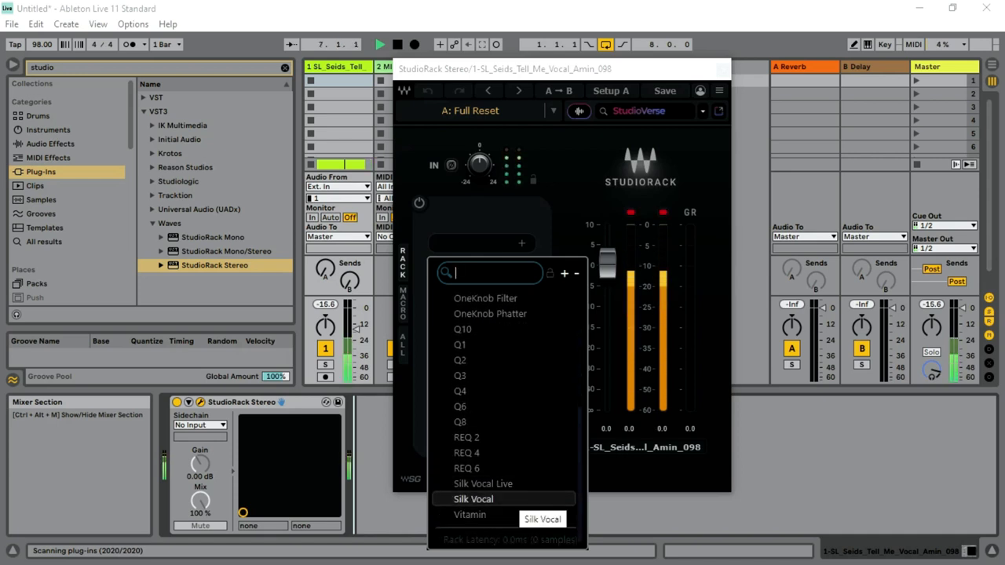
key(Return)
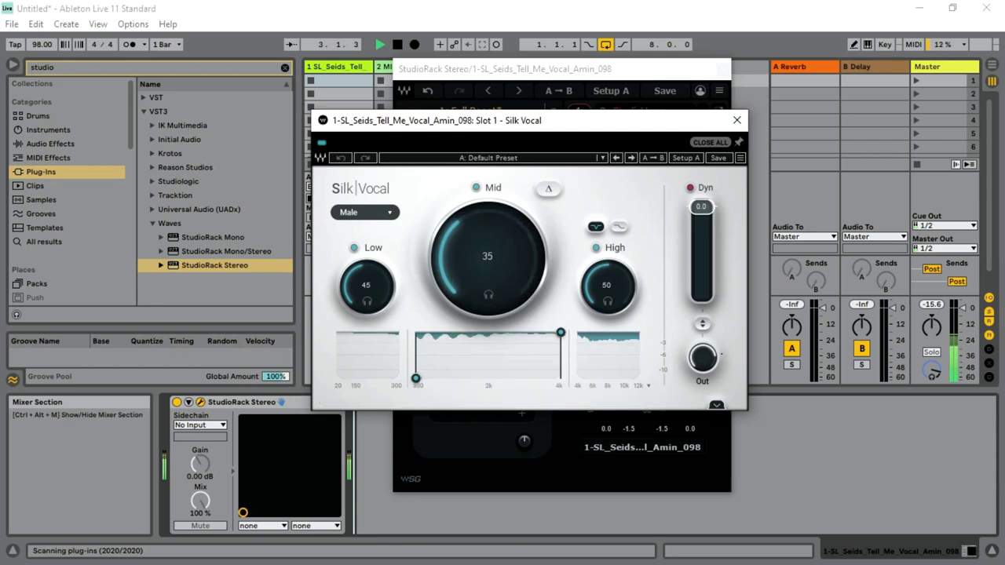
click(737, 120)
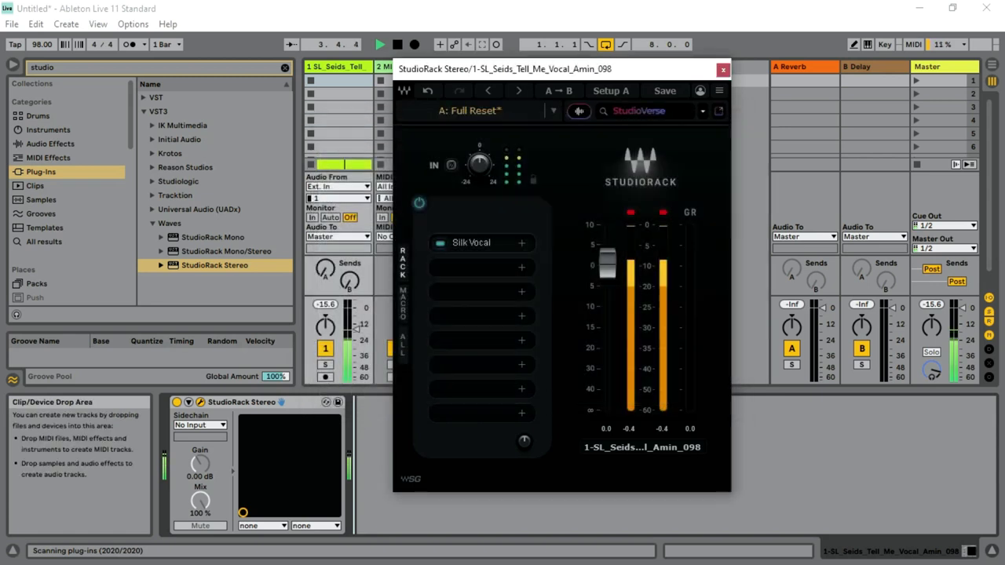
Replace the first rack slot's plug-in with Silk Vocal Live from the EQ category, reposition its window and close it.
click(522, 243)
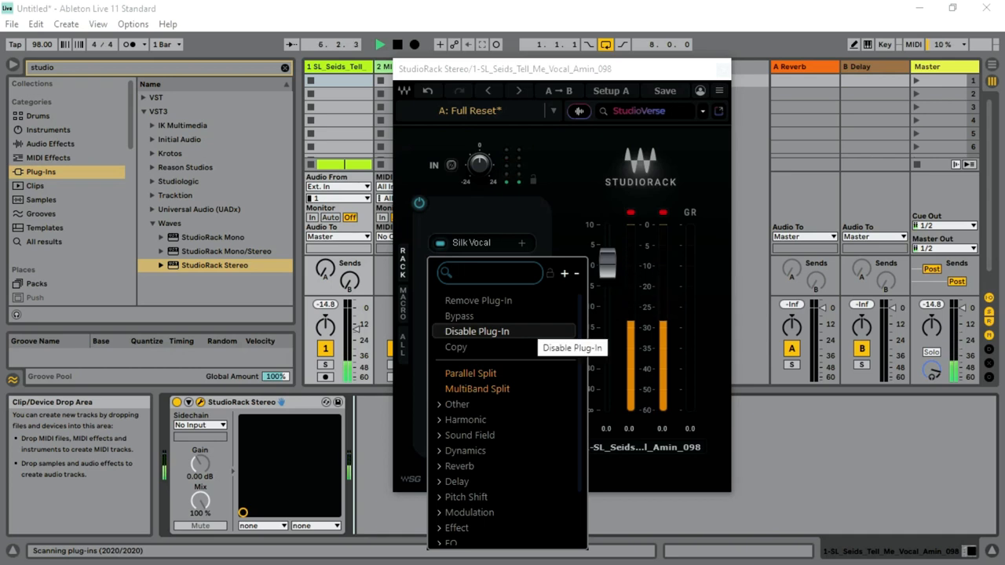
scroll(502, 471, down, 2)
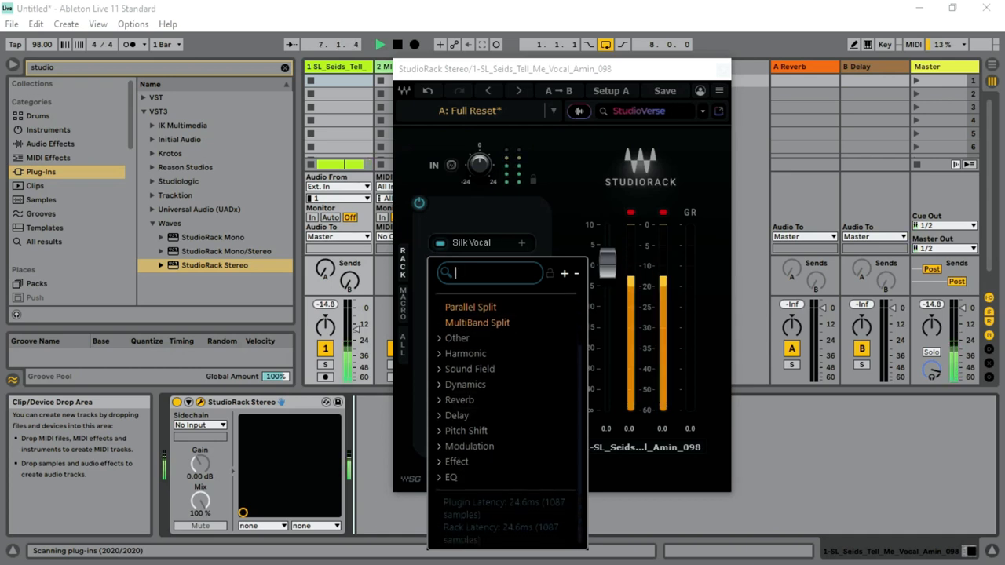
click(503, 477)
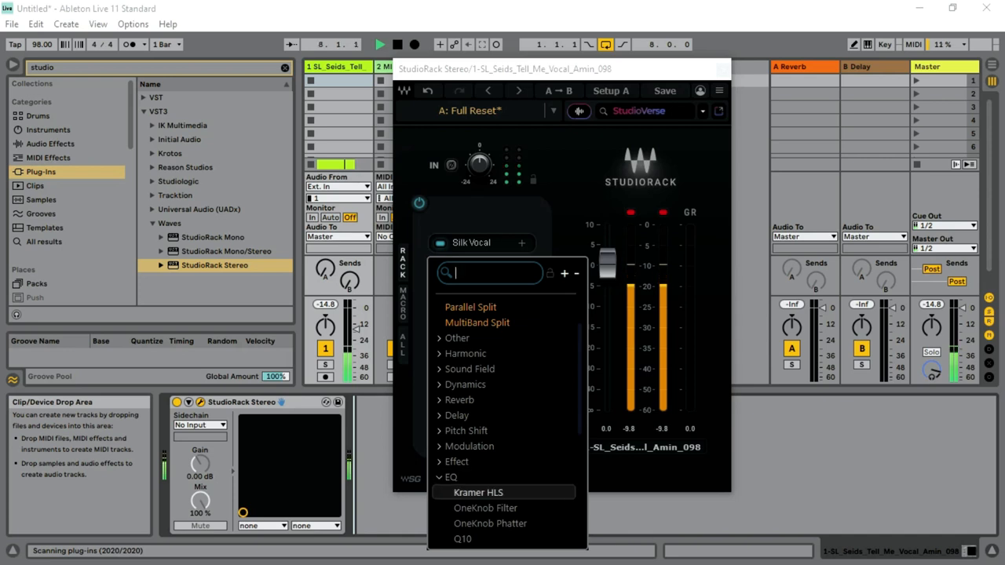
scroll(503, 487, down, 2)
scroll(502, 408, down, 3)
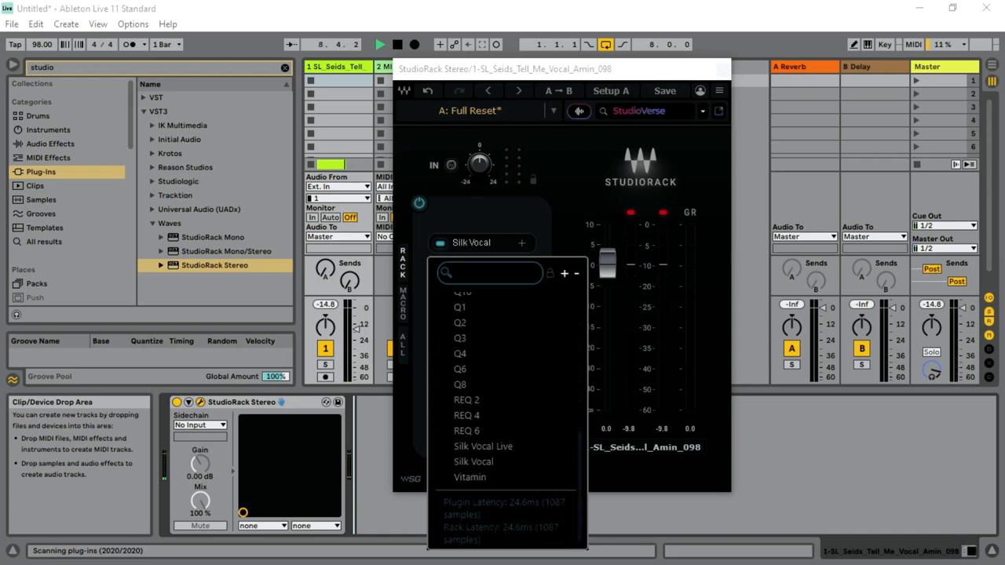
click(483, 446)
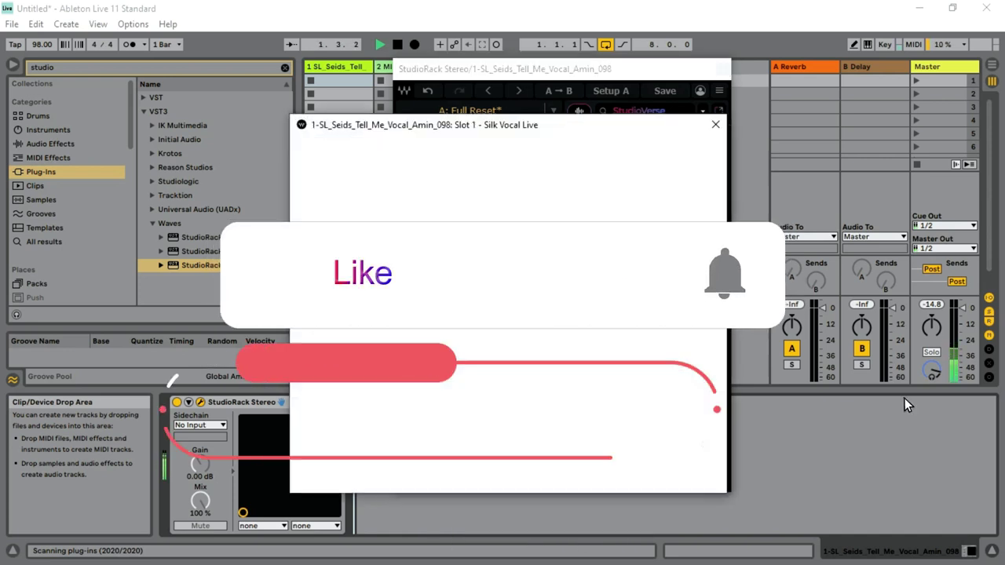
drag(599, 127, 707, 168)
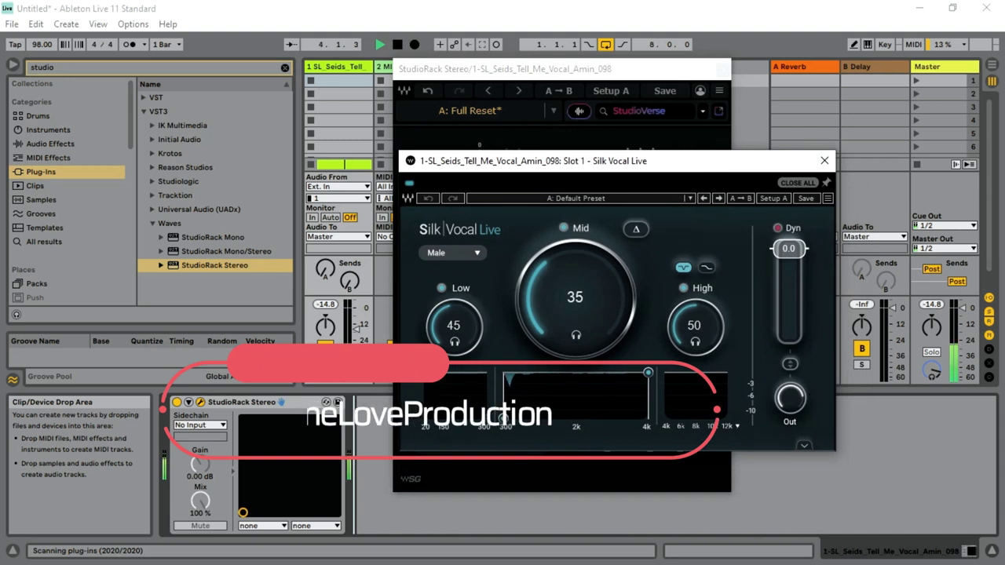
drag(531, 163, 478, 146)
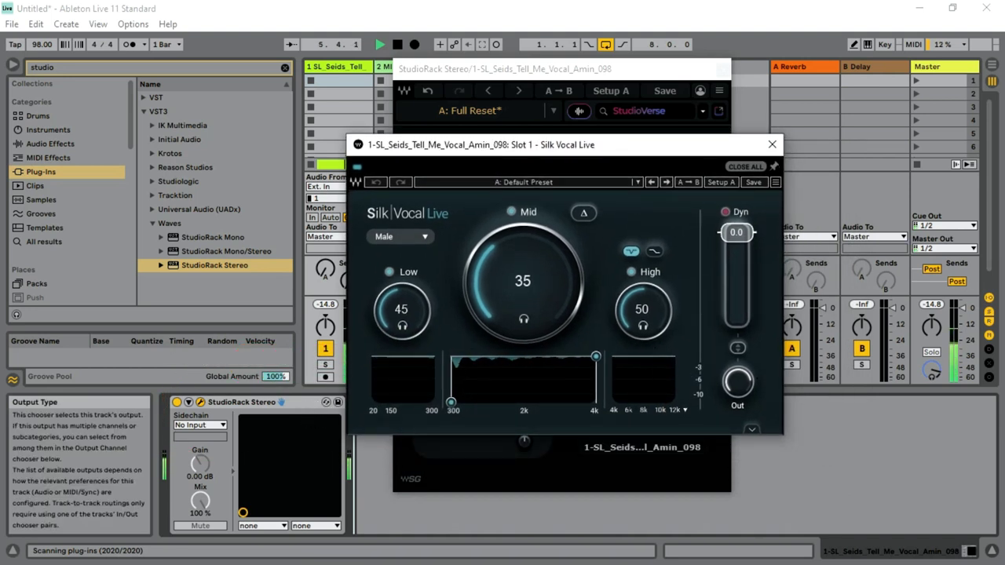
click(772, 145)
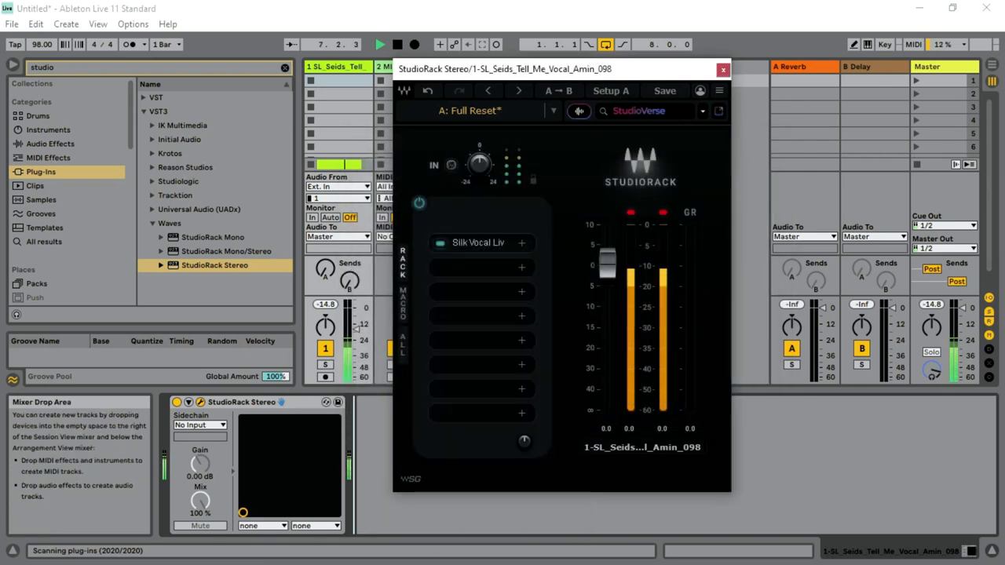
Replace Silk Vocal Live in the first rack slot with Silk Vocal from the EQ category and reposition its window.
click(521, 244)
scroll(510, 413, down, 3)
click(451, 478)
scroll(472, 452, down, 5)
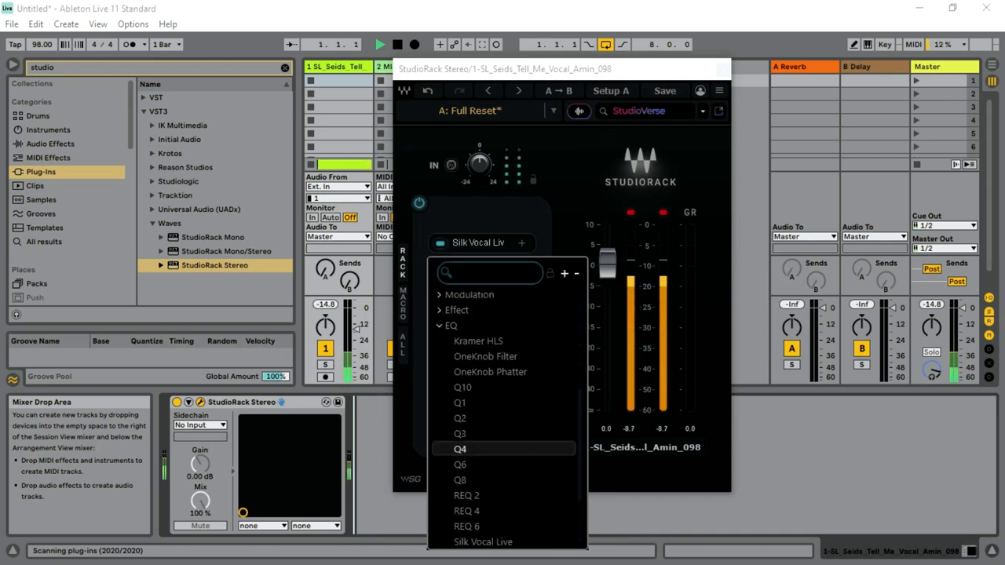
click(502, 462)
drag(598, 130, 693, 250)
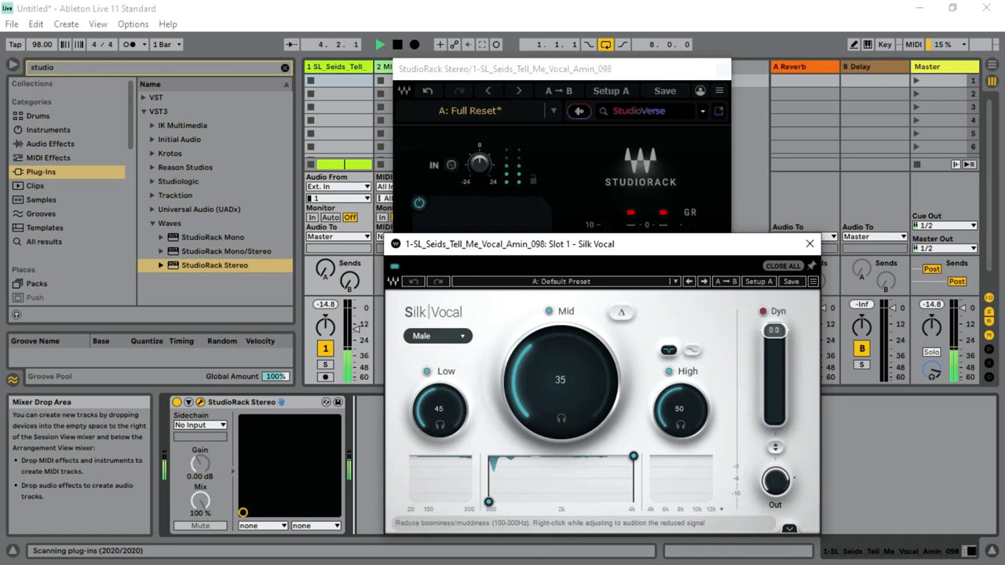
drag(693, 246, 664, 199)
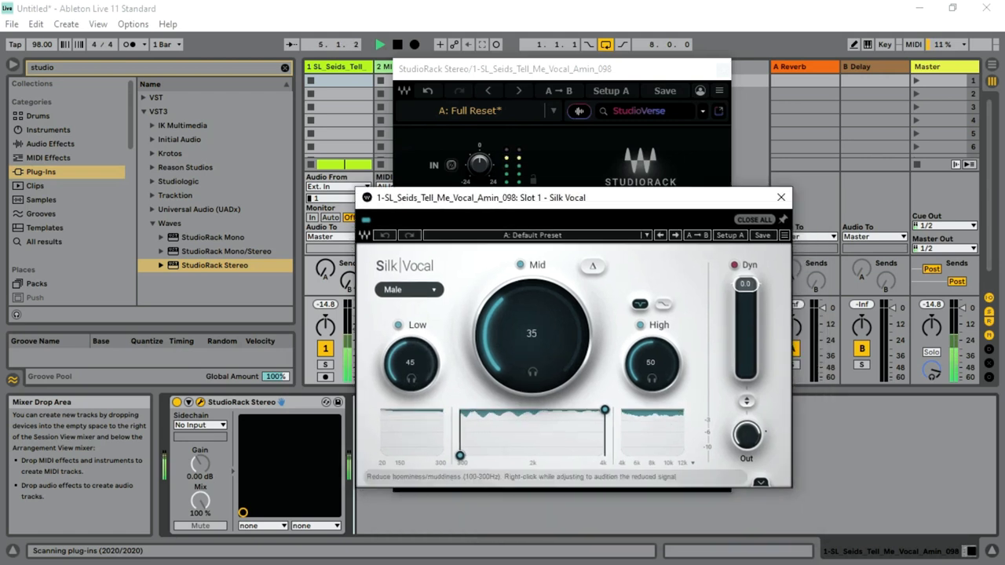
Enable the headphone audition switches for the Low, Mid and High bands in Silk Vocal and reposition its window.
click(411, 379)
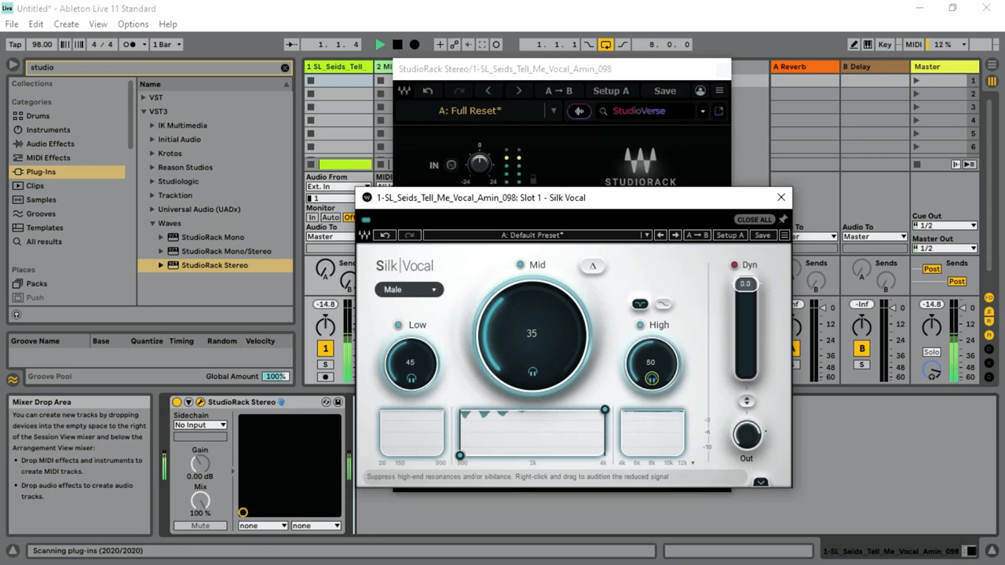
drag(626, 198, 629, 171)
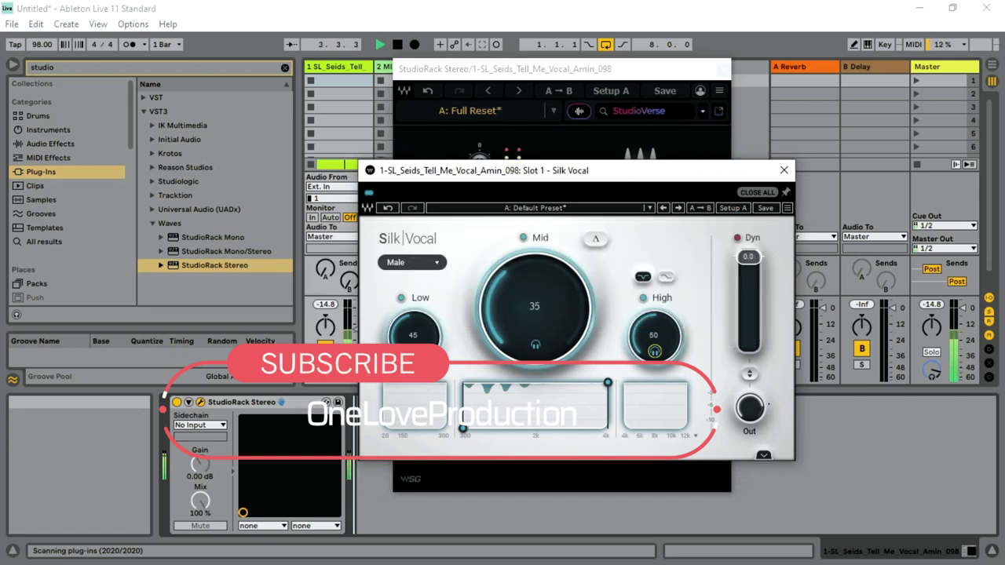
drag(587, 173, 625, 294)
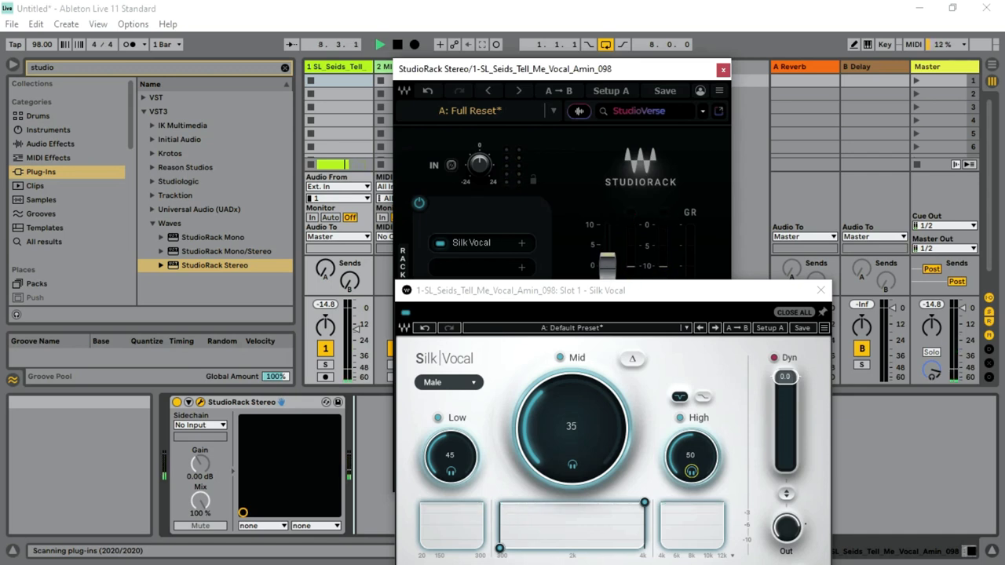
drag(609, 295, 588, 178)
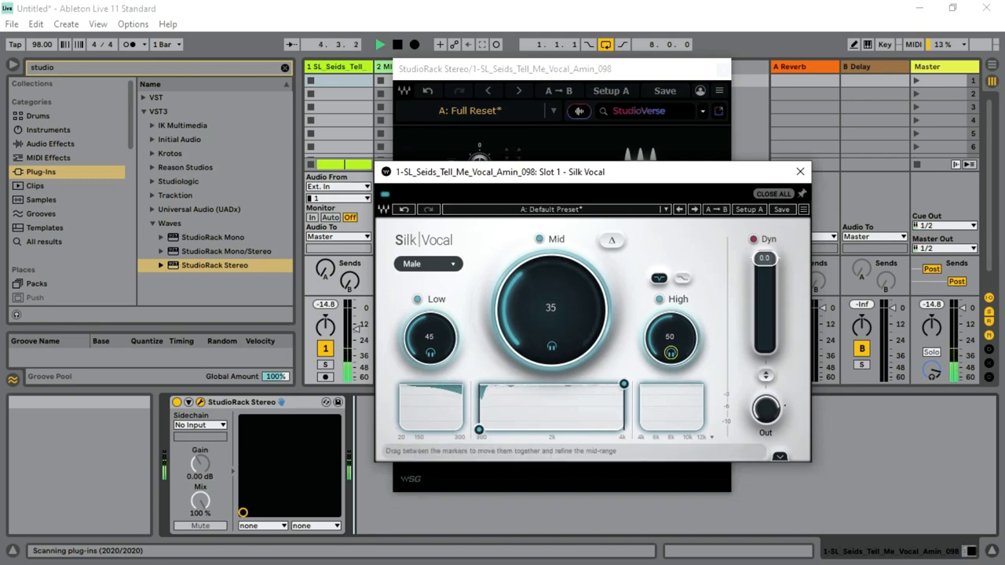
Narrow the Mid band's frequency range by bringing both markers inward, and set the Dyn compression to -2.7.
drag(479, 429, 594, 430)
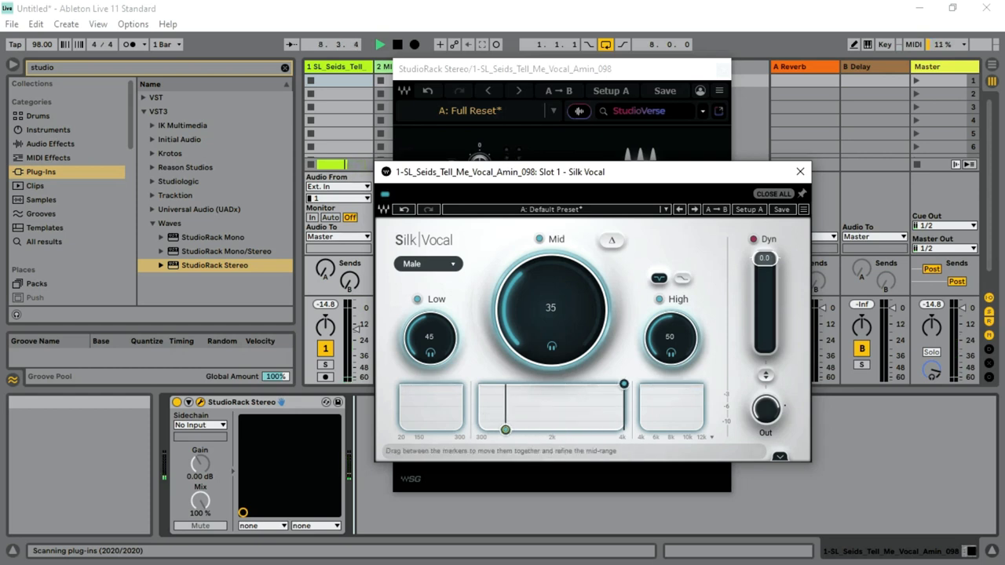
drag(623, 384, 593, 384)
drag(505, 430, 496, 430)
mouse_move(593, 384)
mouse_down()
mouse_move(514, 384)
mouse_move(595, 384)
mouse_up()
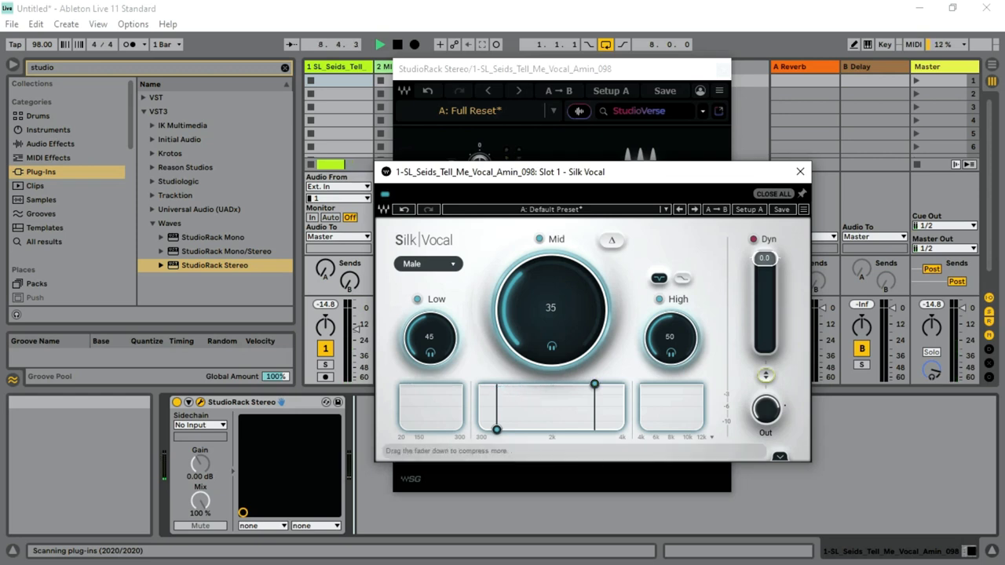
drag(765, 259, 765, 260)
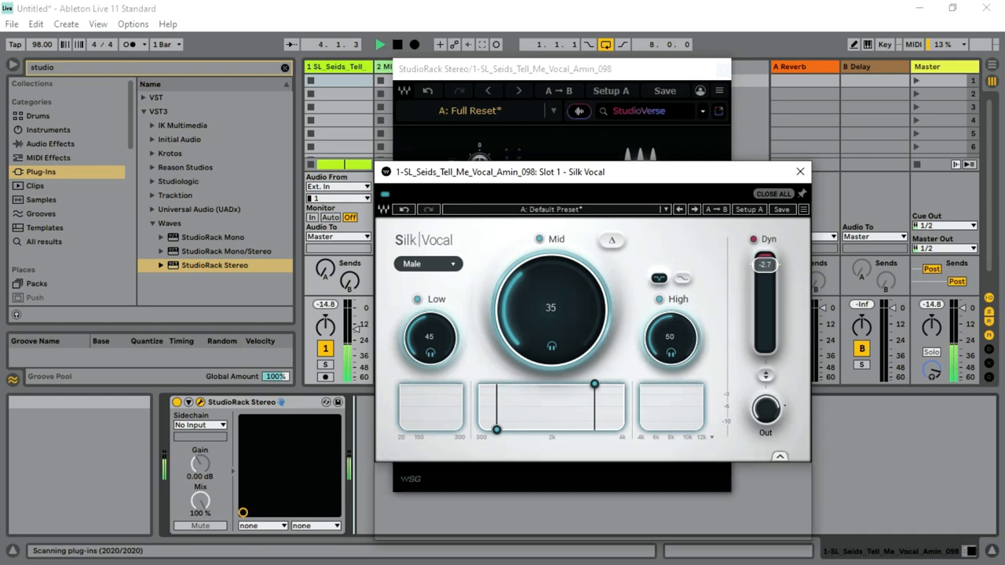
In Silk Vocal's expanded controls, set Speed to 21.0, adjust Precision and switch Makeup on.
click(780, 456)
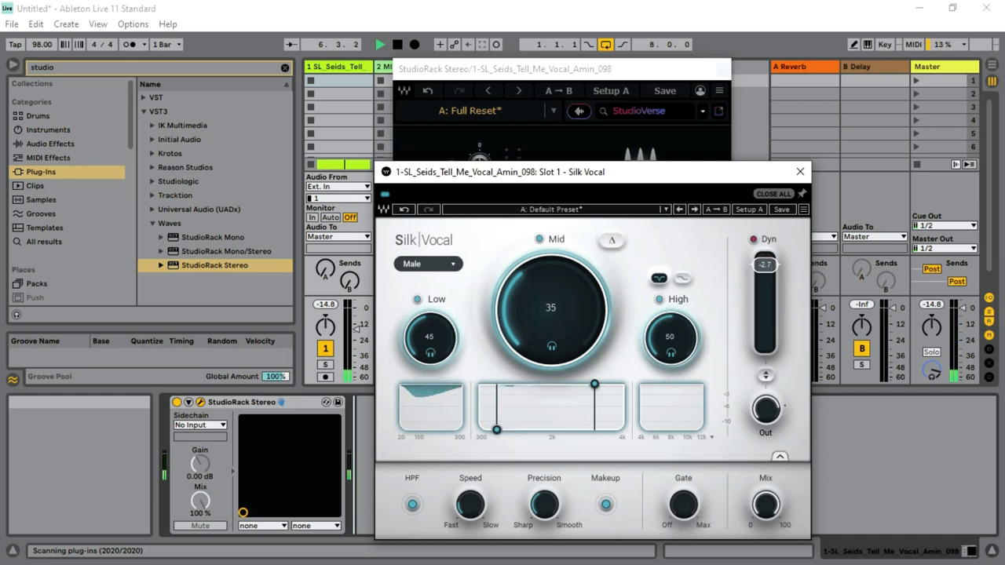
drag(470, 505, 471, 503)
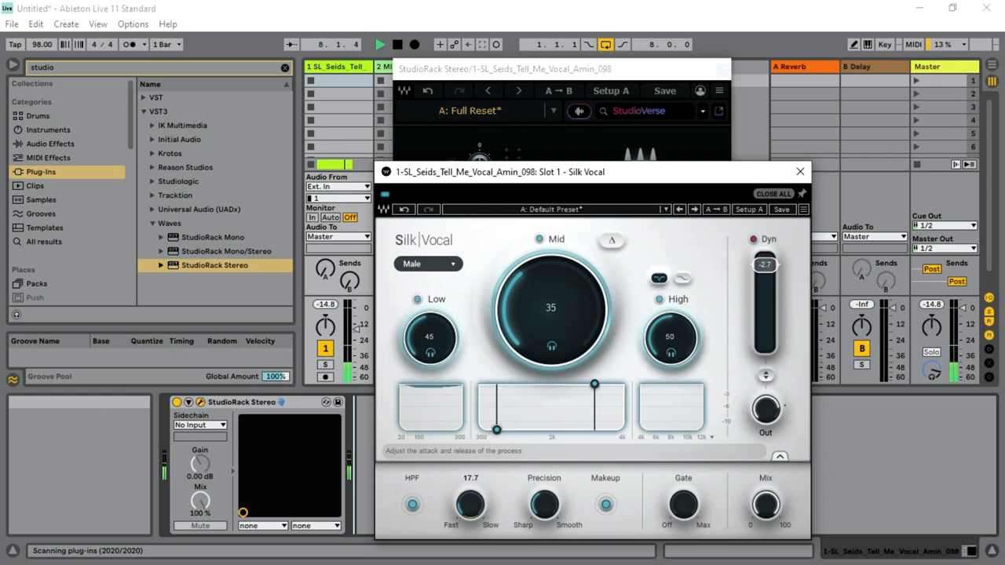
drag(471, 506, 471, 505)
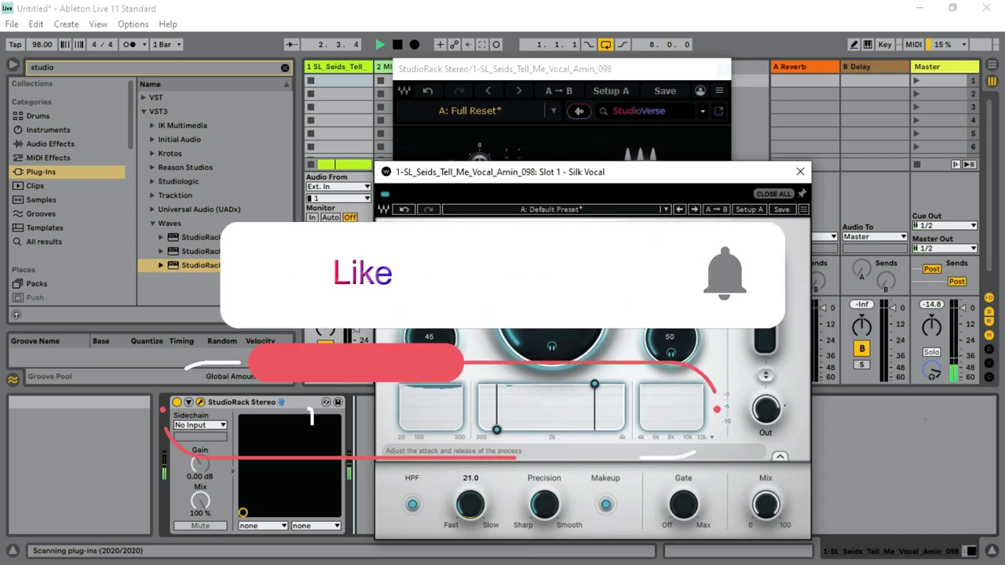
drag(544, 505, 545, 497)
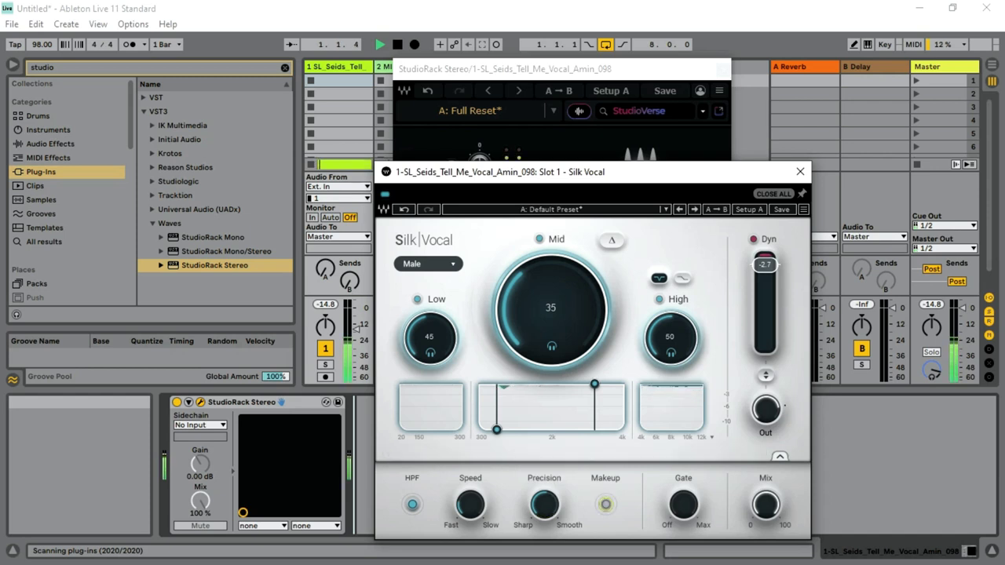
click(606, 505)
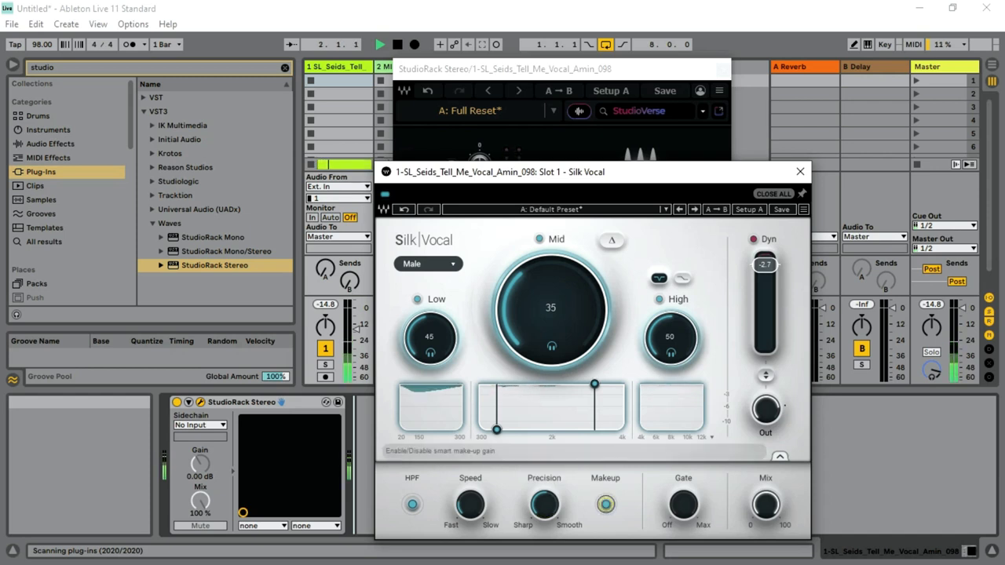
Fine-tune the Precision control and lower the Dyn compression to -13.7.
drag(544, 505, 544, 508)
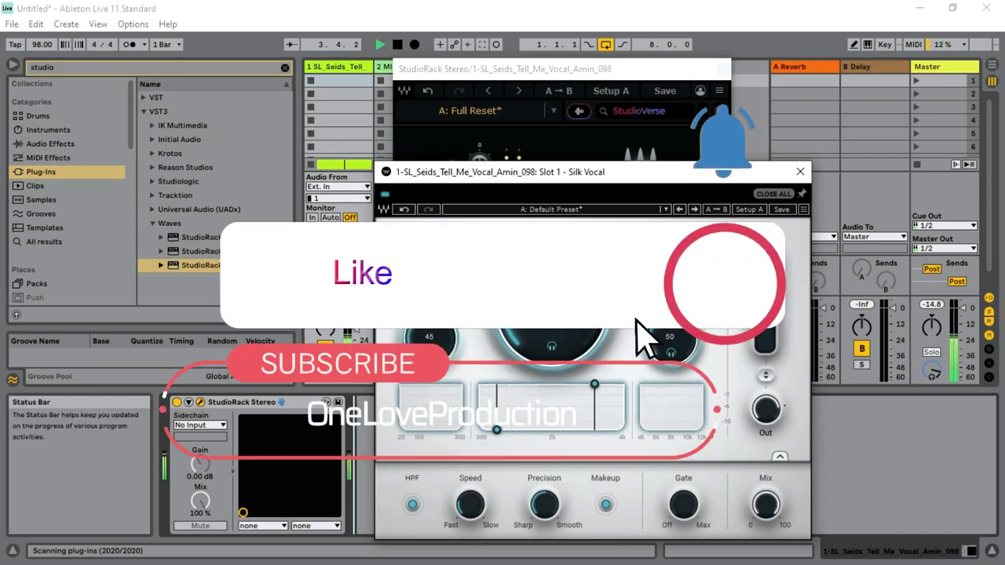
drag(545, 505, 544, 511)
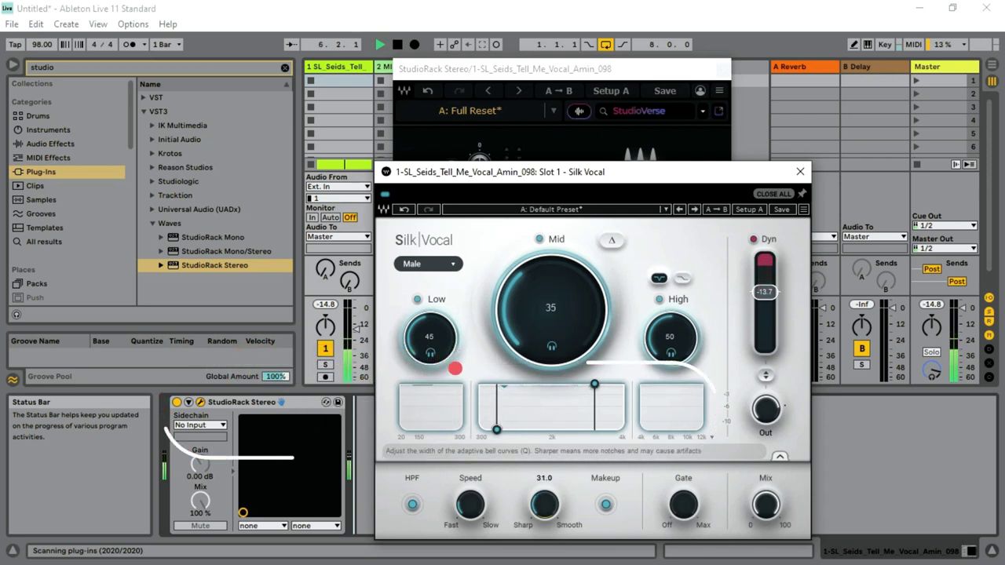
drag(545, 505, 544, 499)
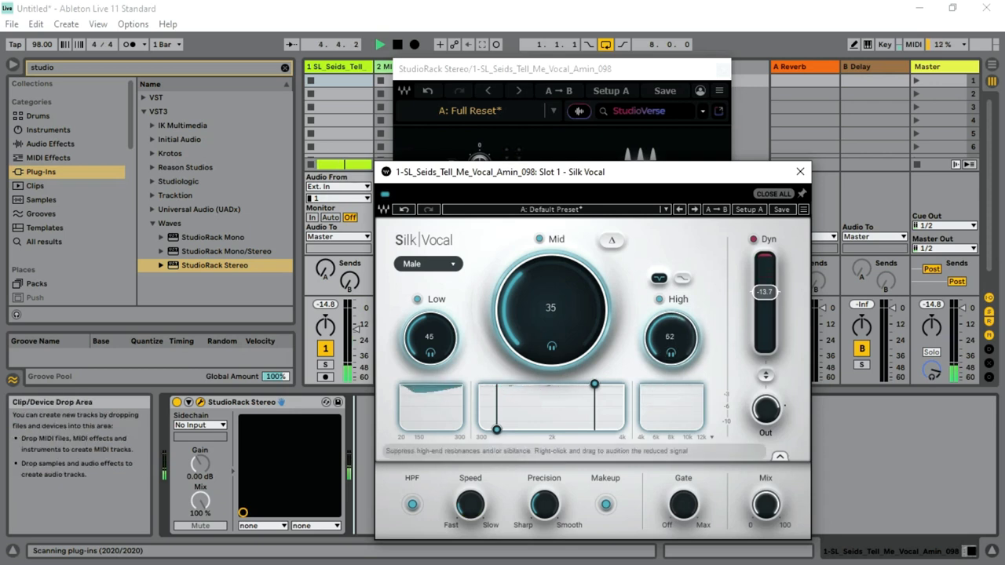
Set the High band amount to 47 and the Low band amount to 38.
drag(671, 338, 670, 322)
drag(671, 339, 671, 340)
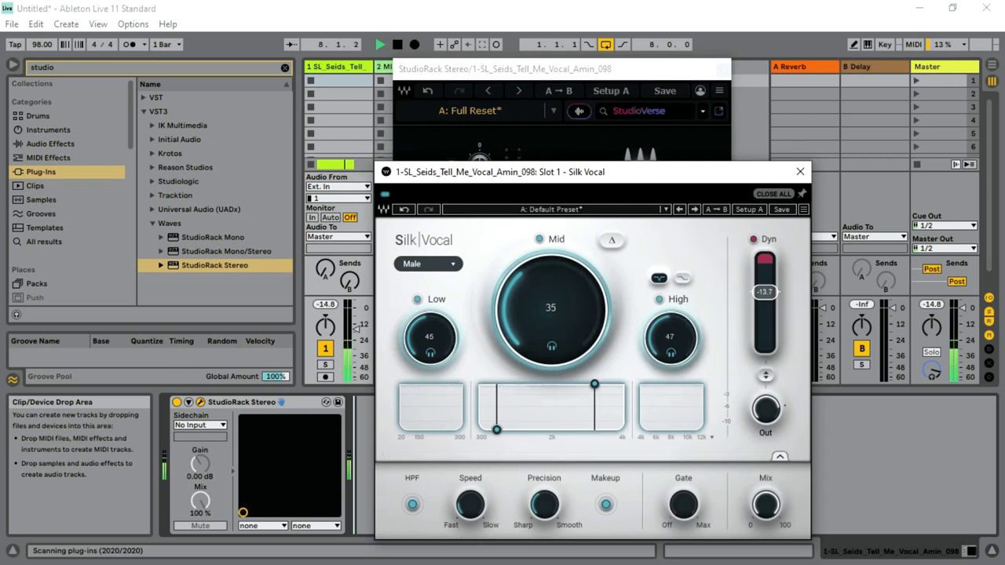
drag(430, 338, 430, 327)
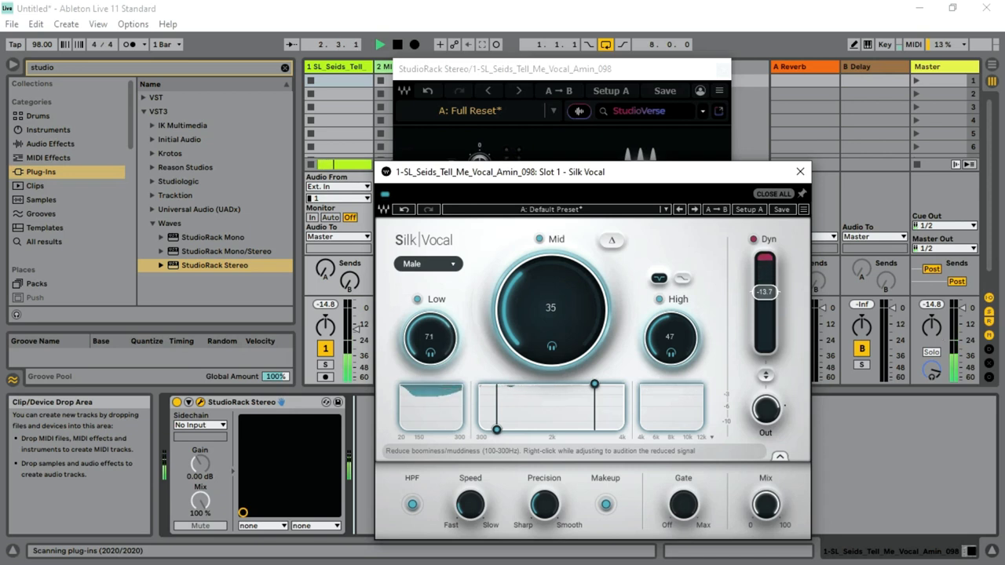
drag(430, 333, 430, 357)
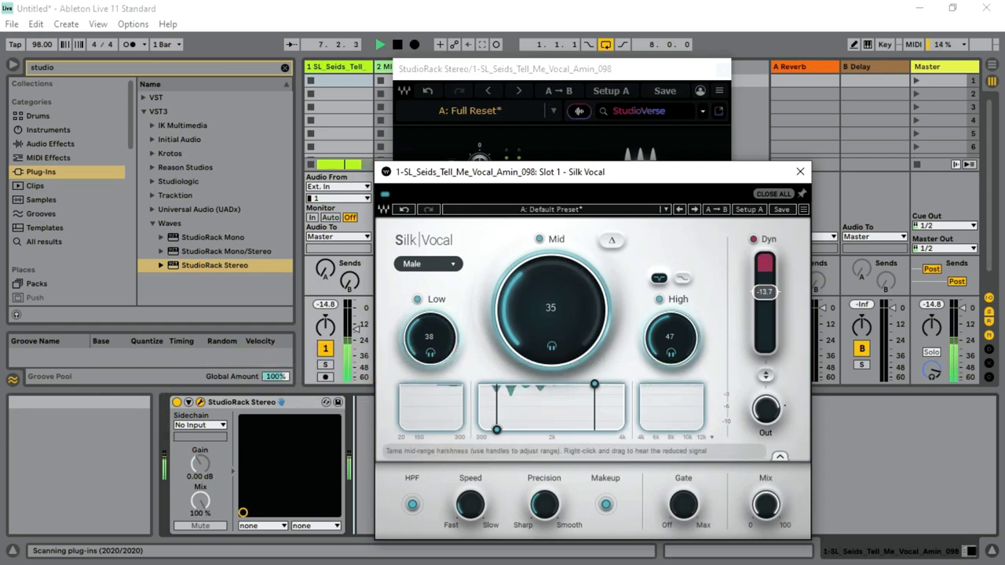
Set the Mid band amount to 42 and reposition the Silk Vocal window.
drag(551, 309, 551, 302)
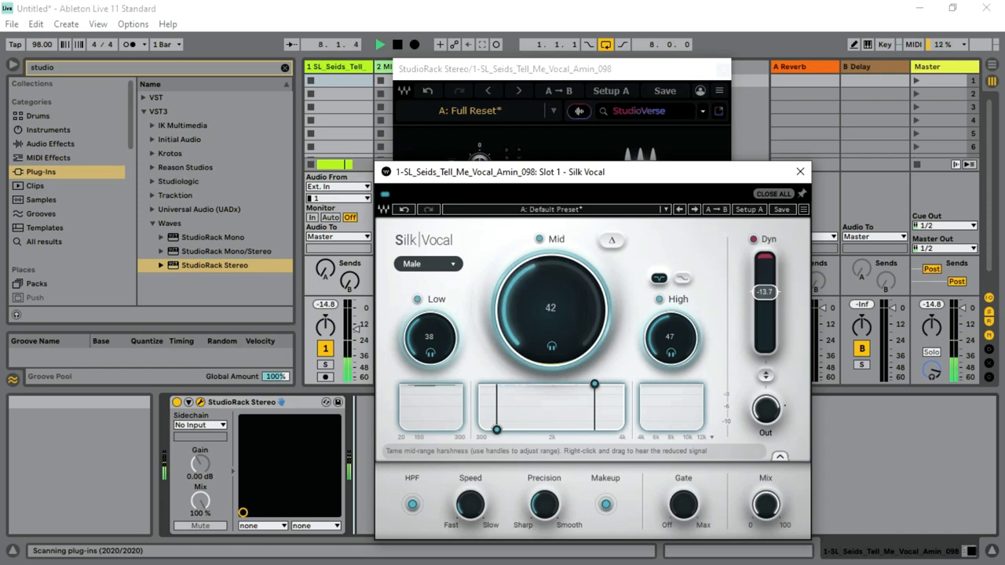
drag(551, 308, 550, 311)
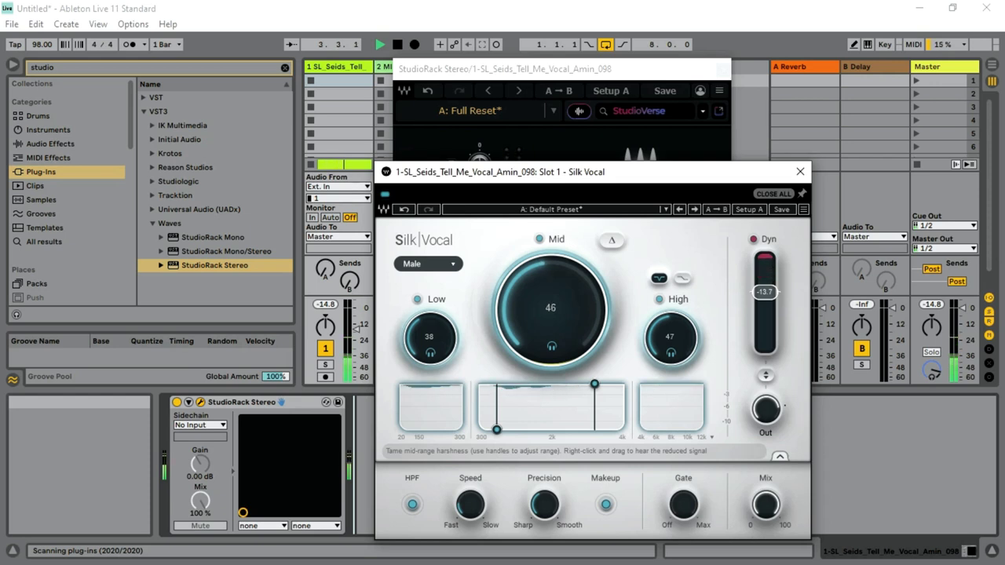
drag(551, 309, 550, 315)
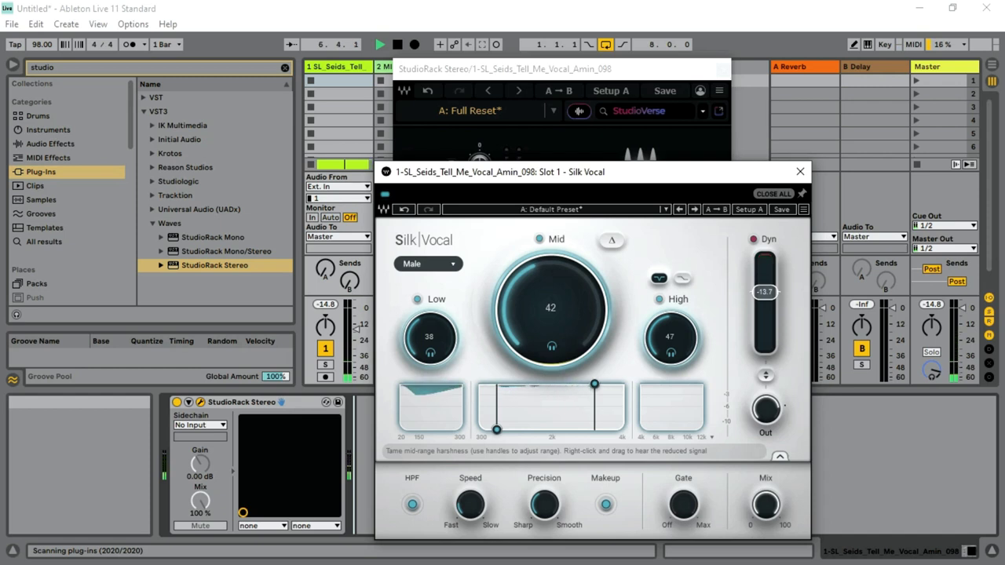
drag(542, 177, 517, 165)
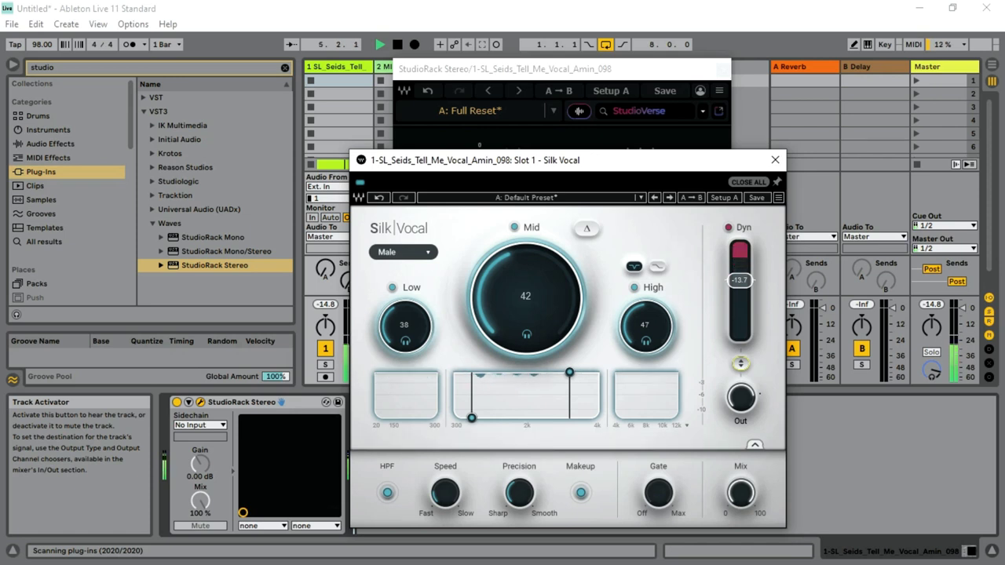
drag(597, 165, 586, 157)
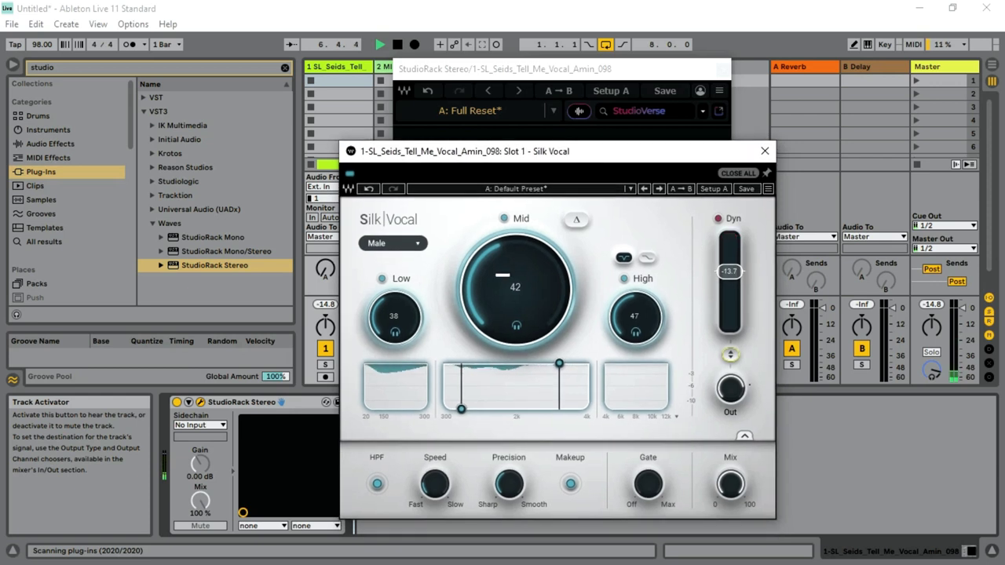